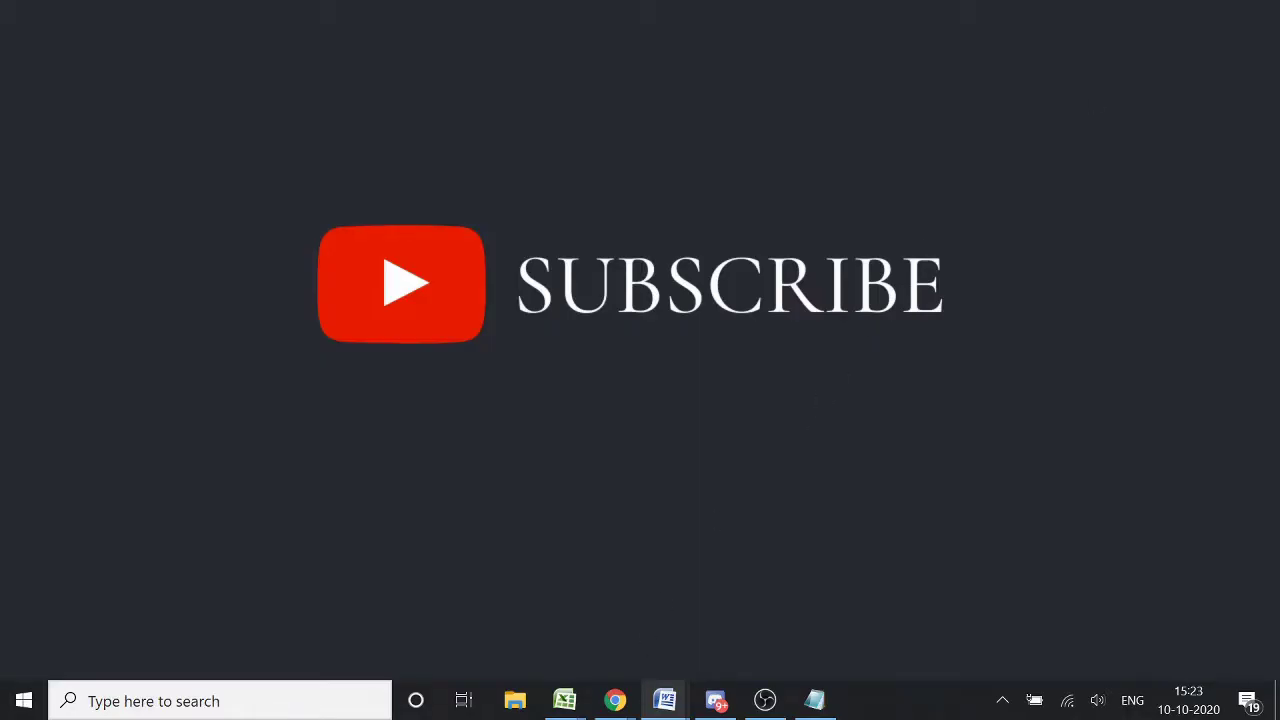
- Switch to Discord and open the Game Activity page of the user settings
left_click(724, 704)
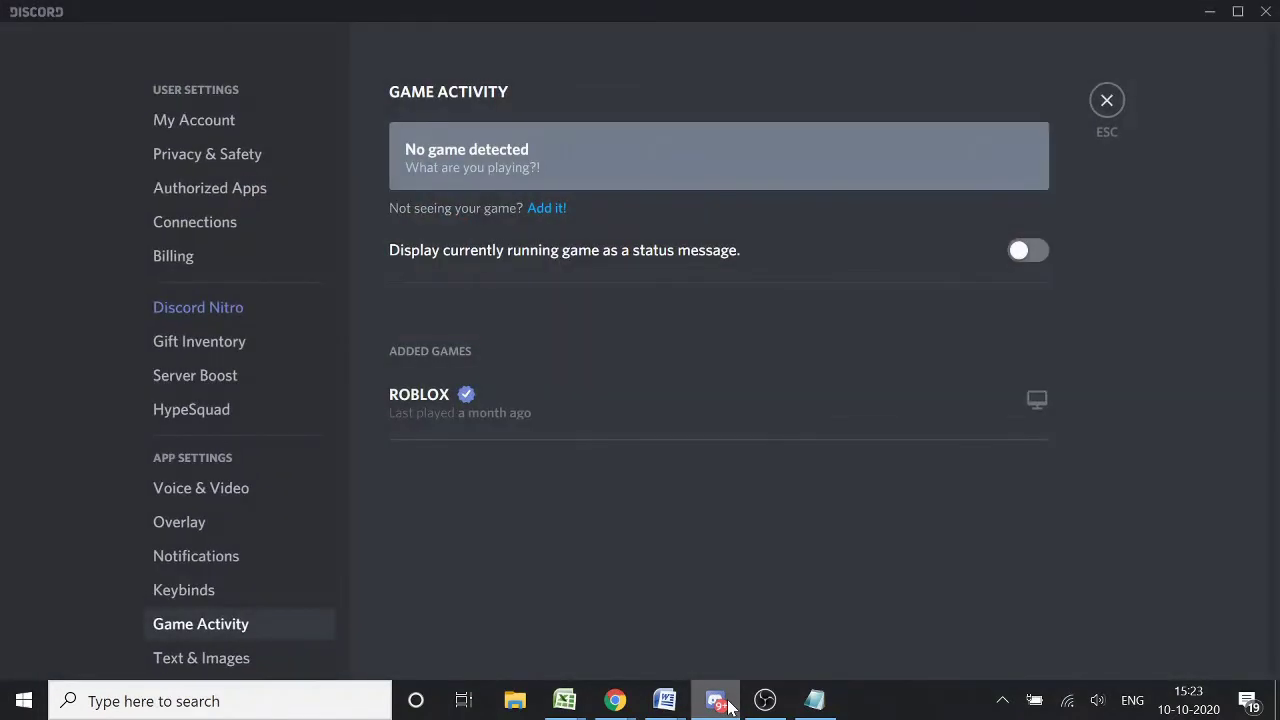
left_click(1101, 117)
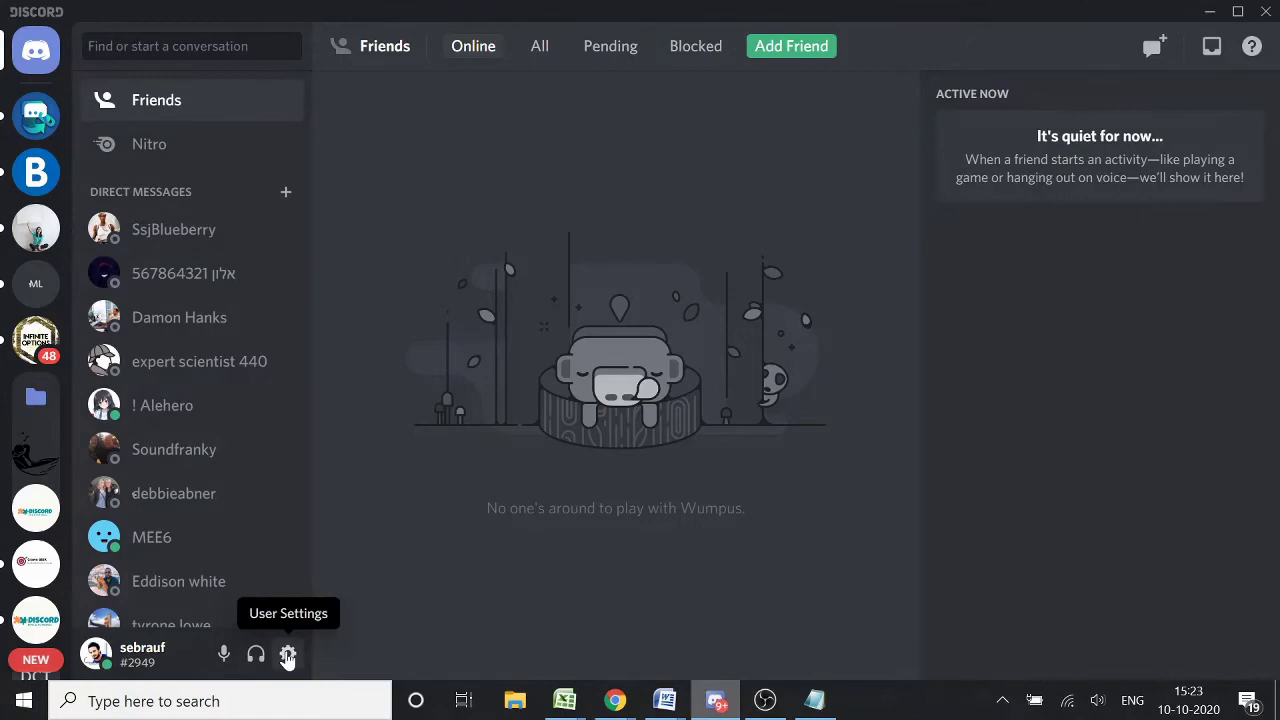
left_click(288, 656)
scroll(230, 260, "down", 2)
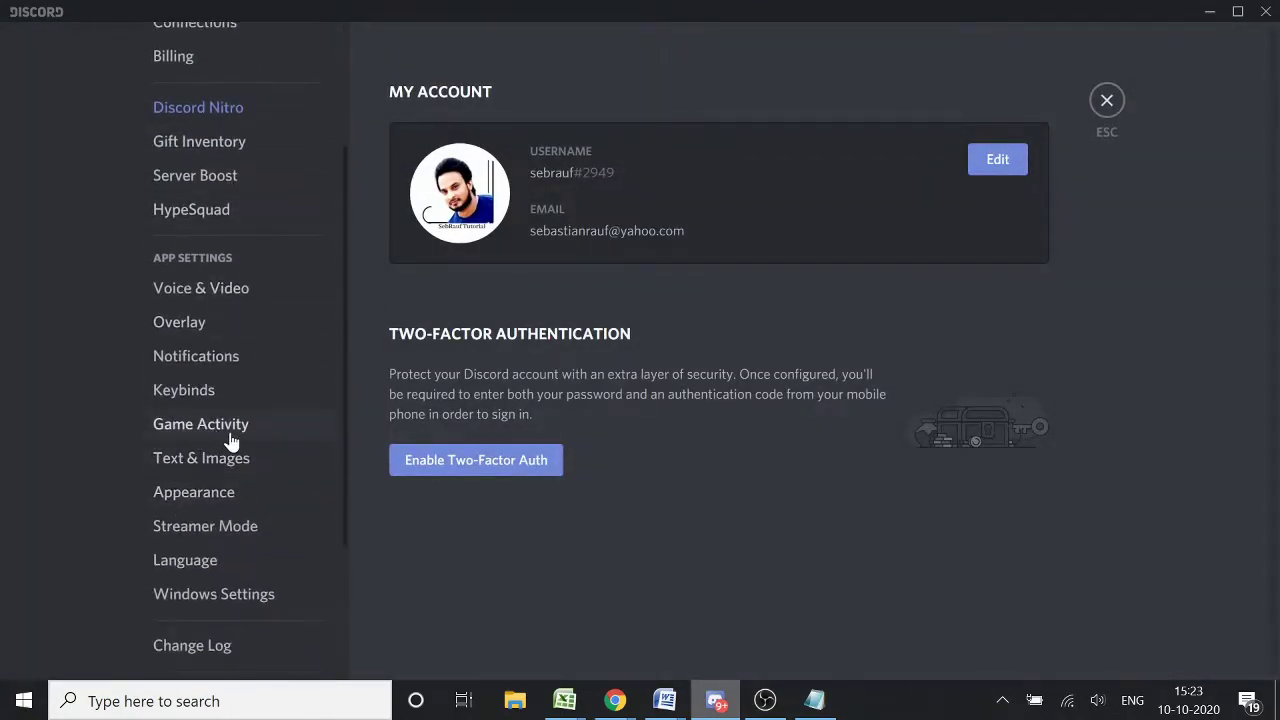
left_click(229, 430)
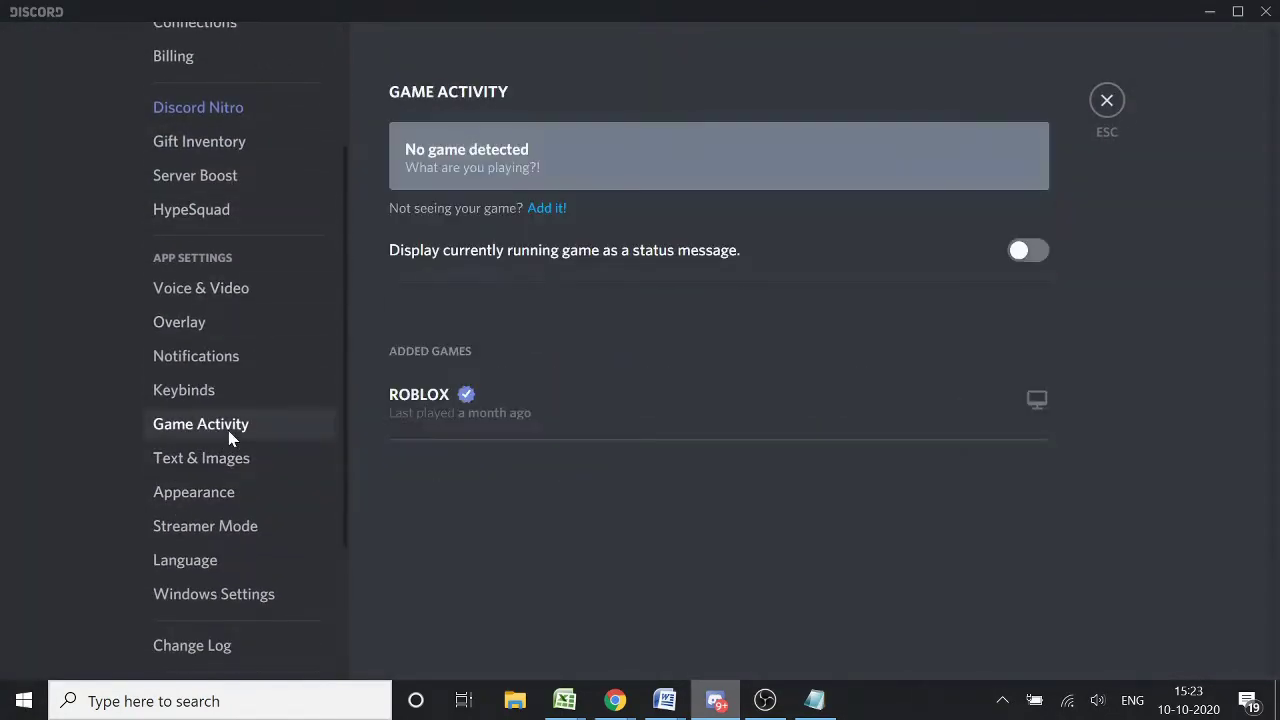
- Add the running Google Chrome program as a game in Game Activity
left_click(561, 211)
left_click(531, 268)
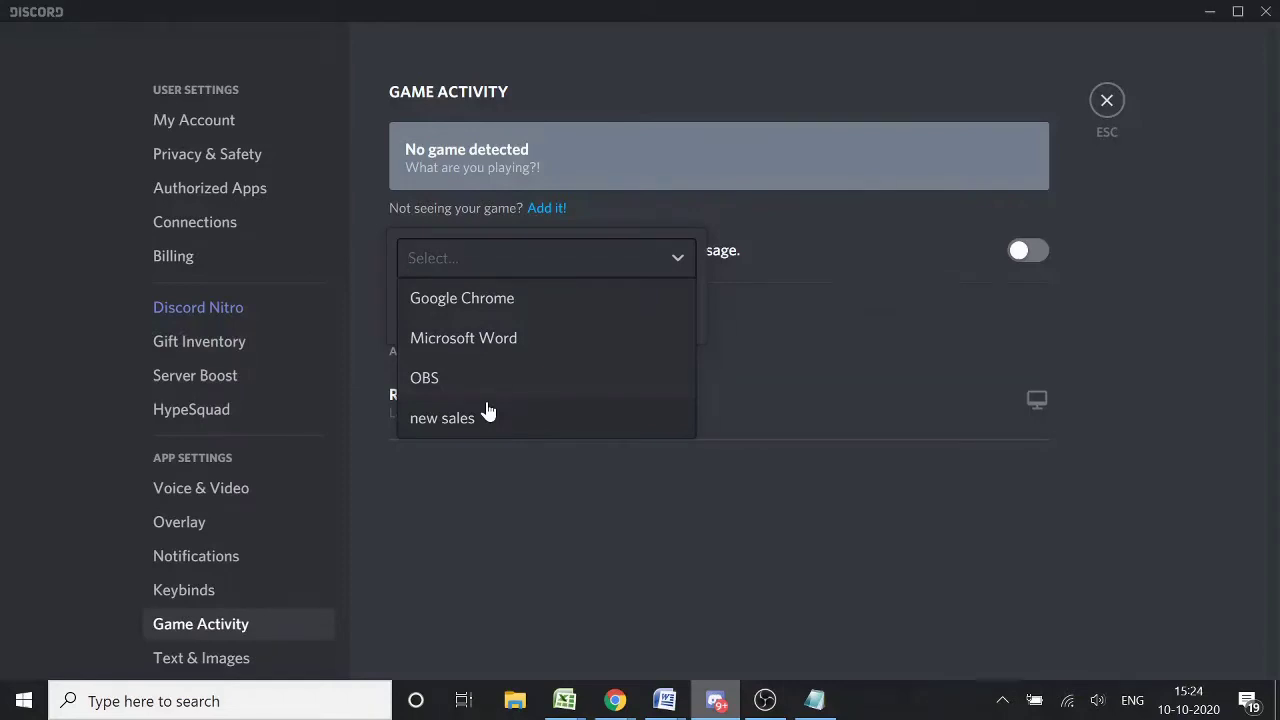
left_click(471, 303)
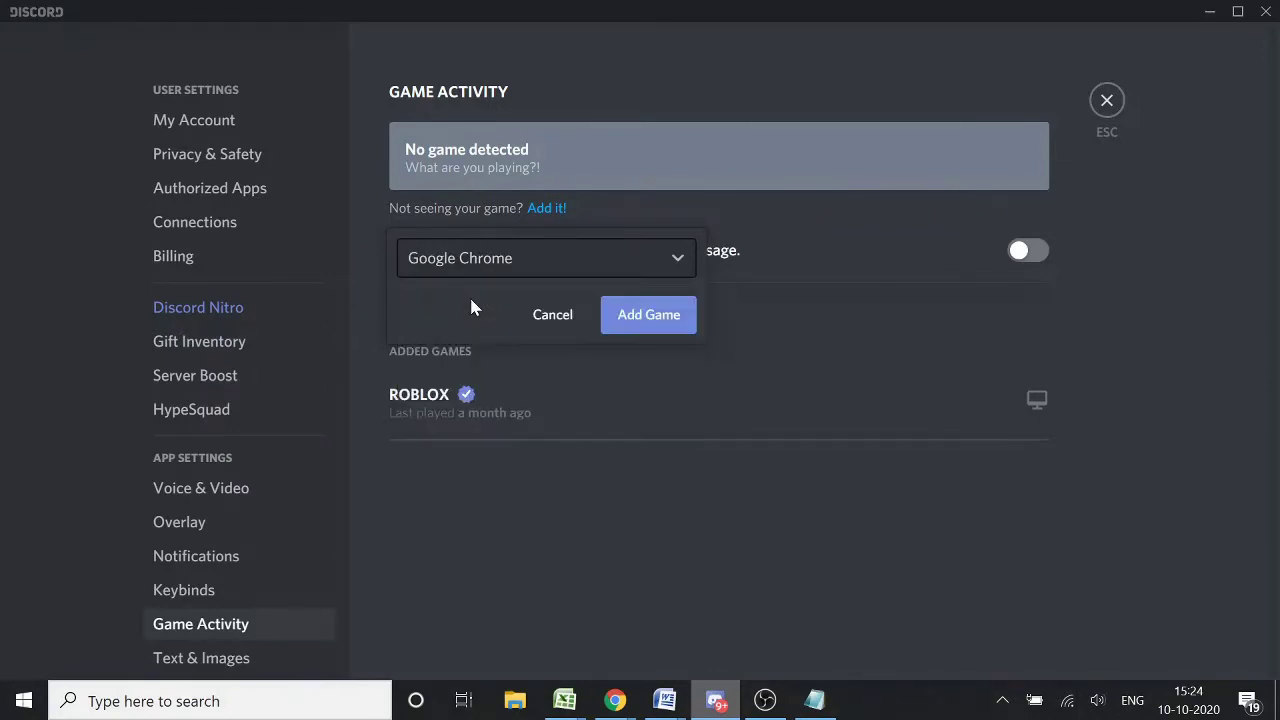
left_click(672, 322)
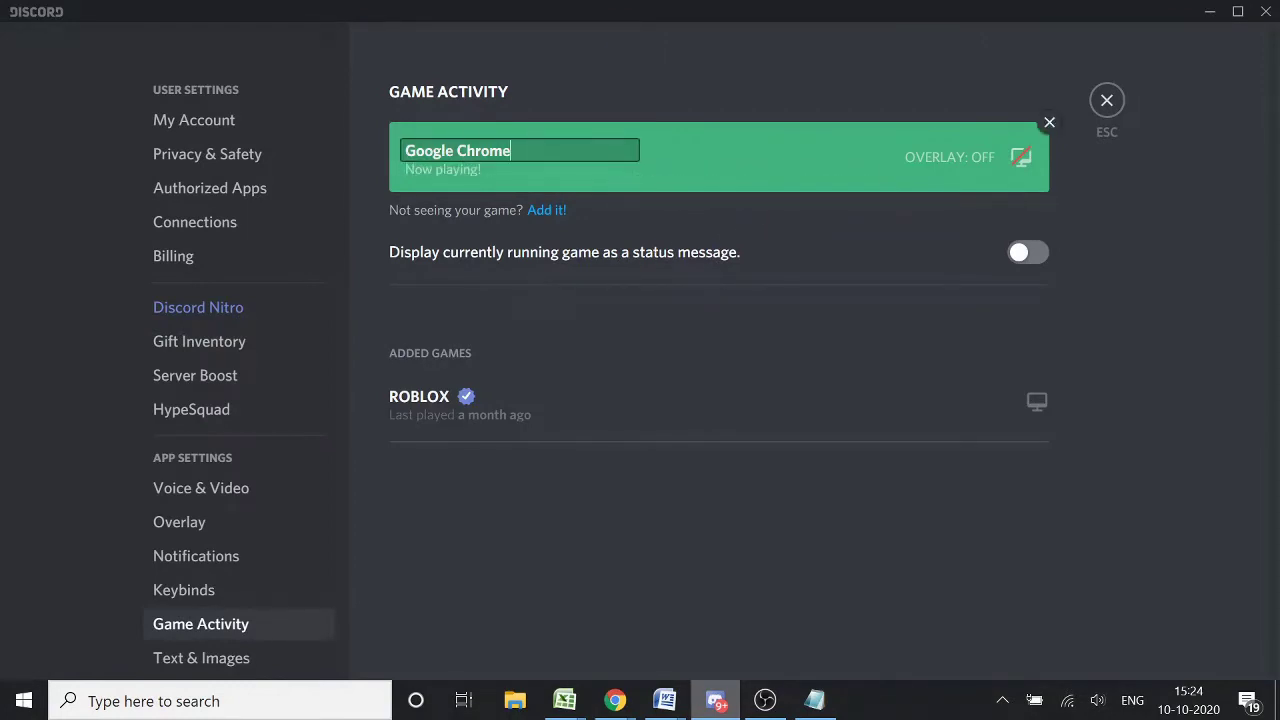
- Rename the Google Chrome game entry to Minecraft
key("shift+Left")
key("shift+Left")
key("shift+Left")
key("shift+Left")
key("shift+Left")
key("shift+Left")
key("shift+Left")
key("shift+Left")
key("shift+Left")
key("shift+Left")
key("shift+Left")
key("shift+Left")
key("shift+Left")
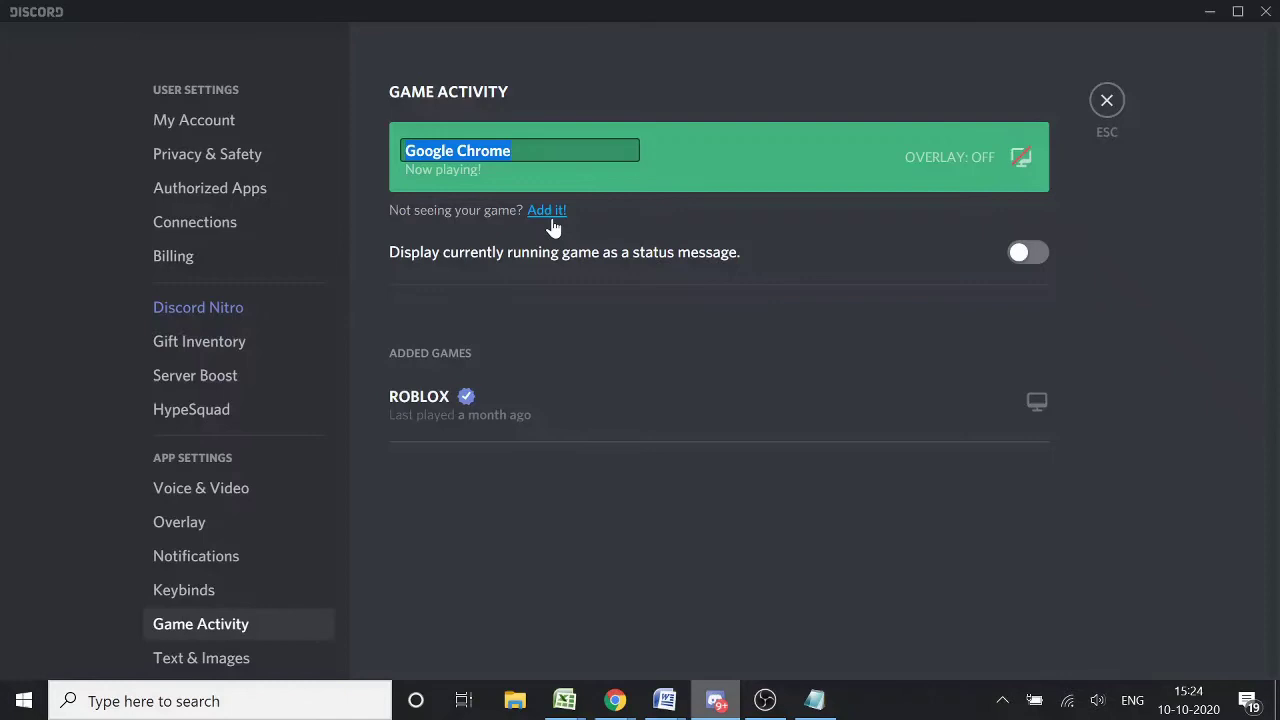
type("Mine")
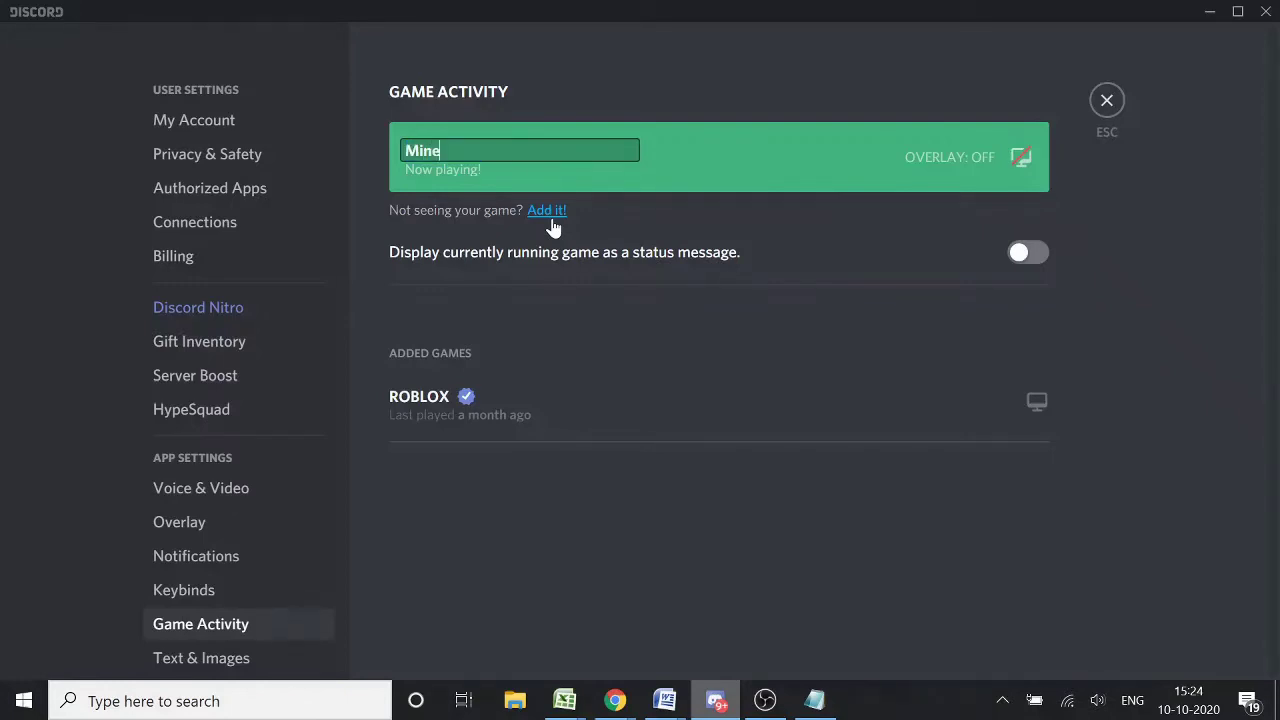
type("craft")
- Toggle the game's overlay on and off again, and enable displaying the currently running game as a status message
left_click(1020, 165)
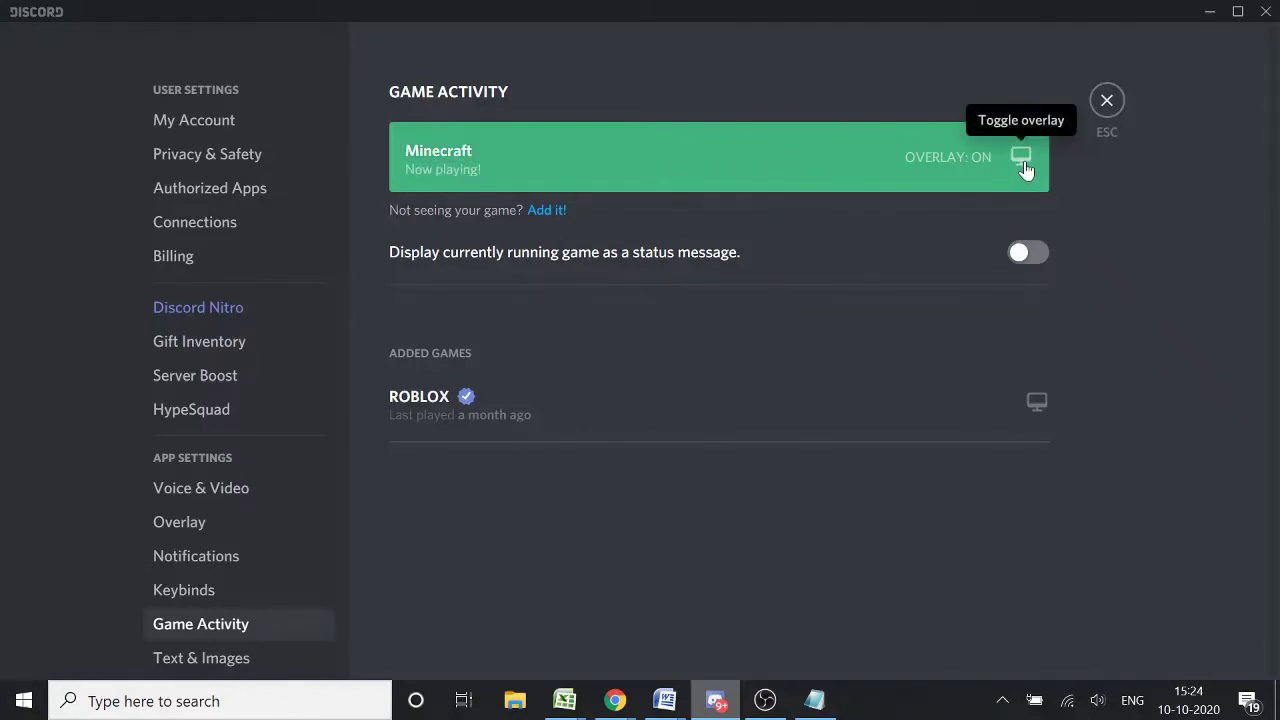
left_click(1022, 166)
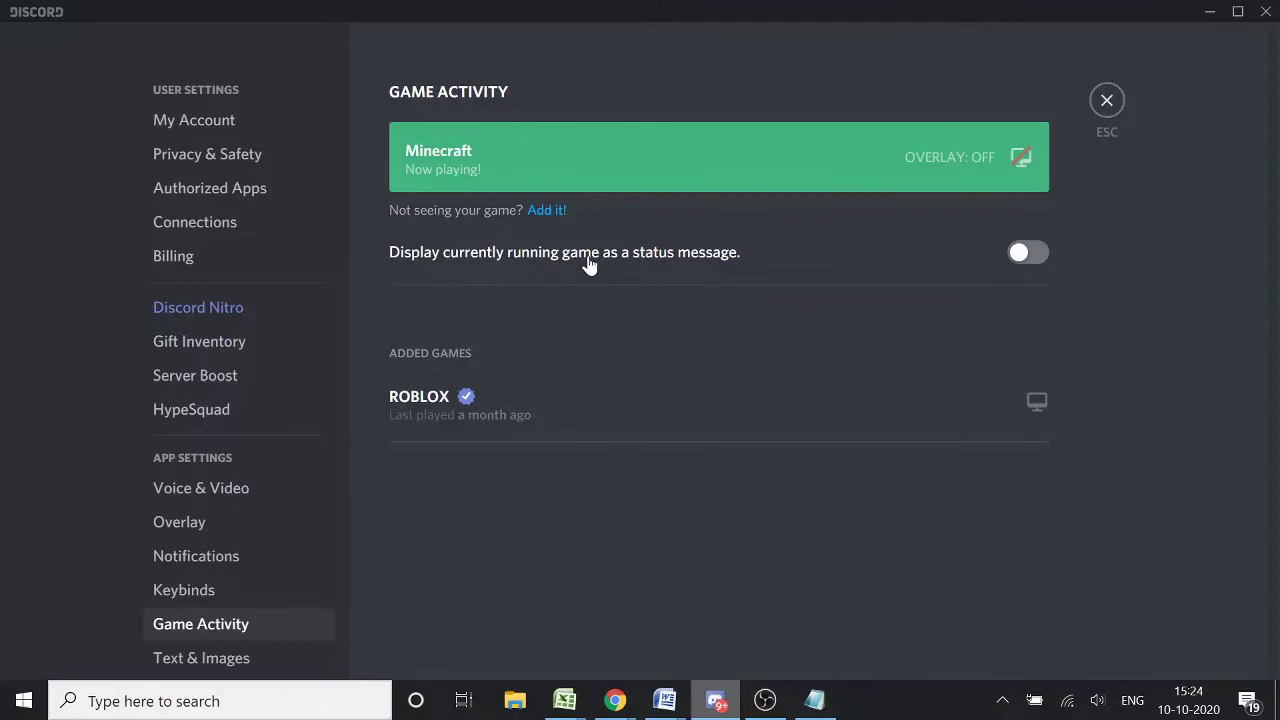
left_click(1018, 256)
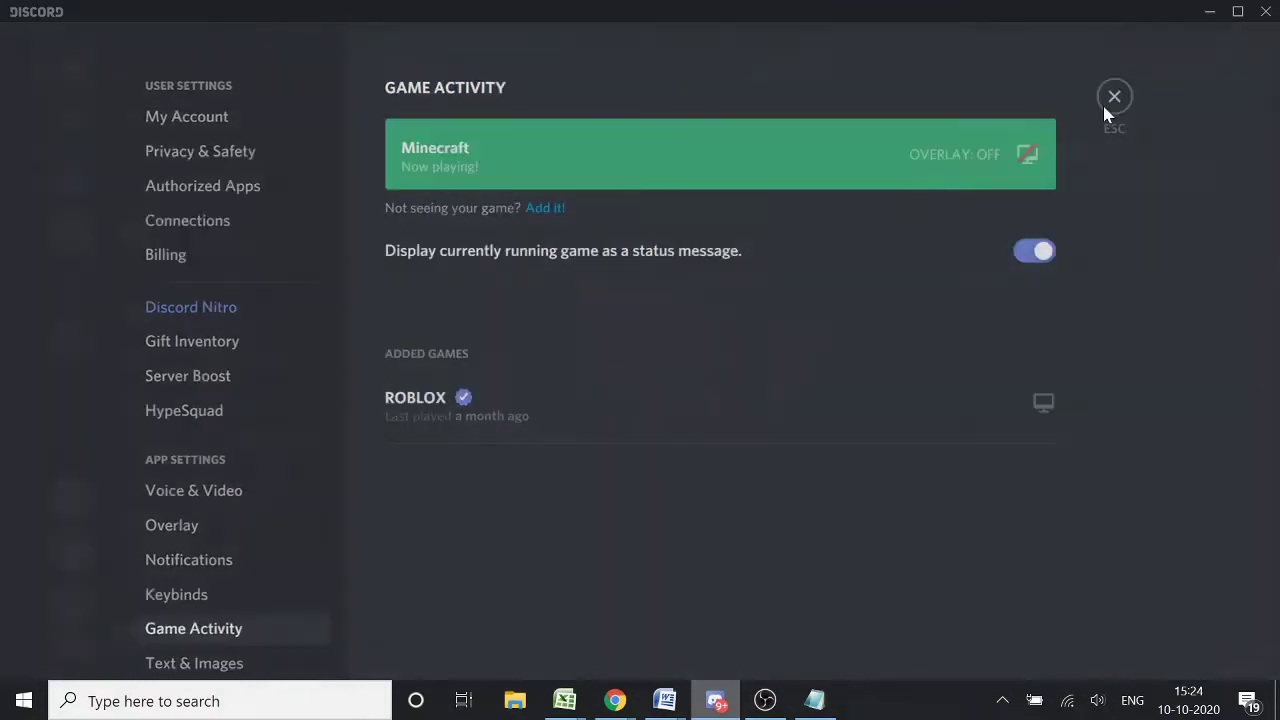
- Leave the settings and open the Discord Tips & Tutorials server to check the game status in the member list
left_click(1105, 103)
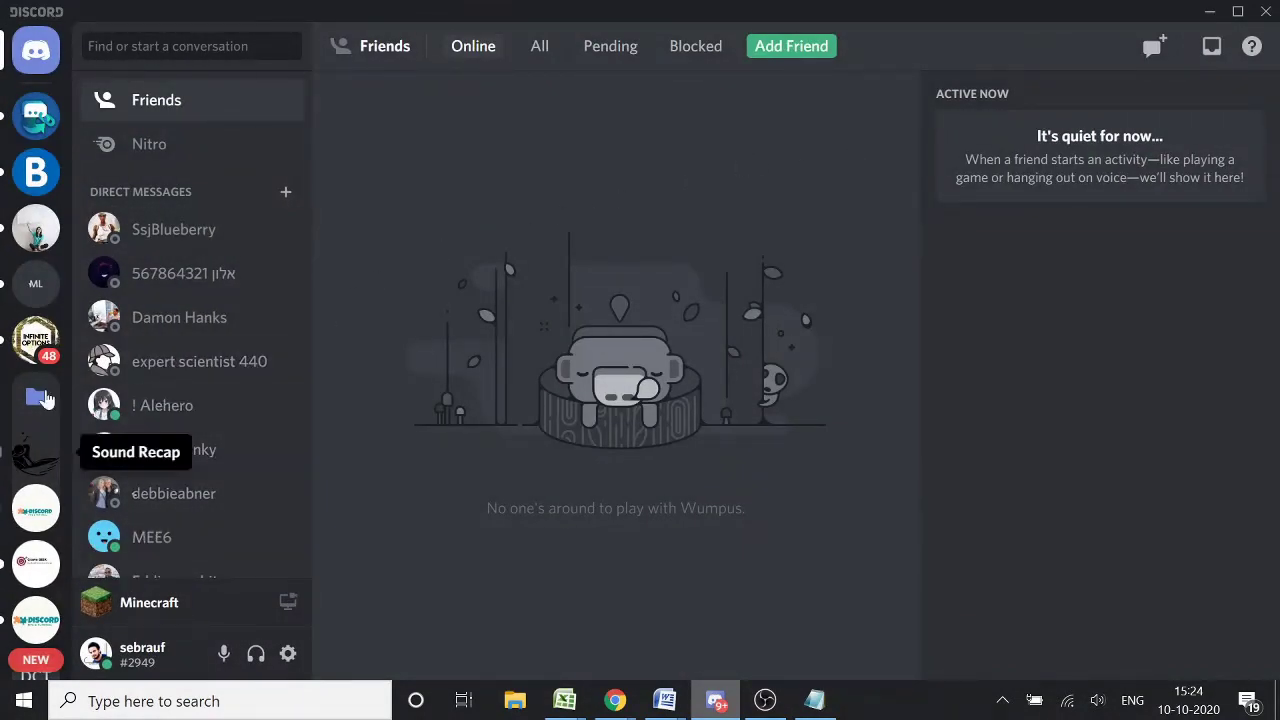
left_click(64, 612)
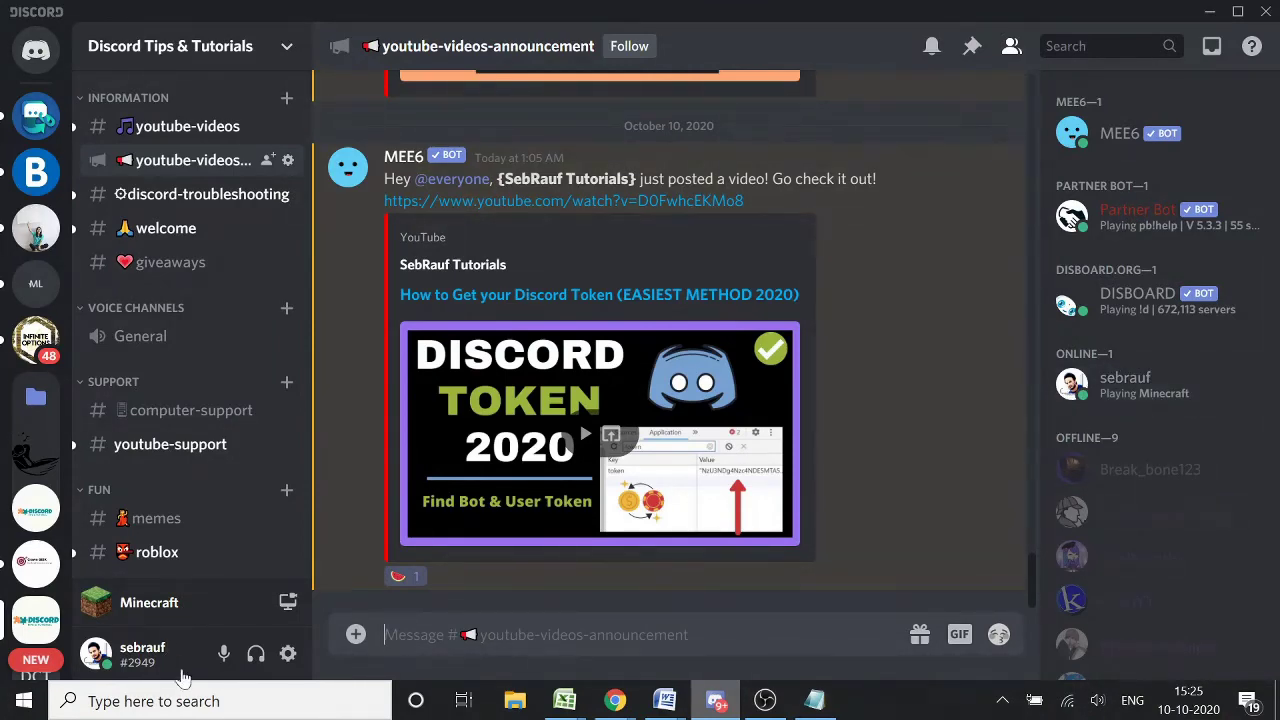
- Change the current game's name to PUBG in Game Activity and return to the server
left_click(288, 653)
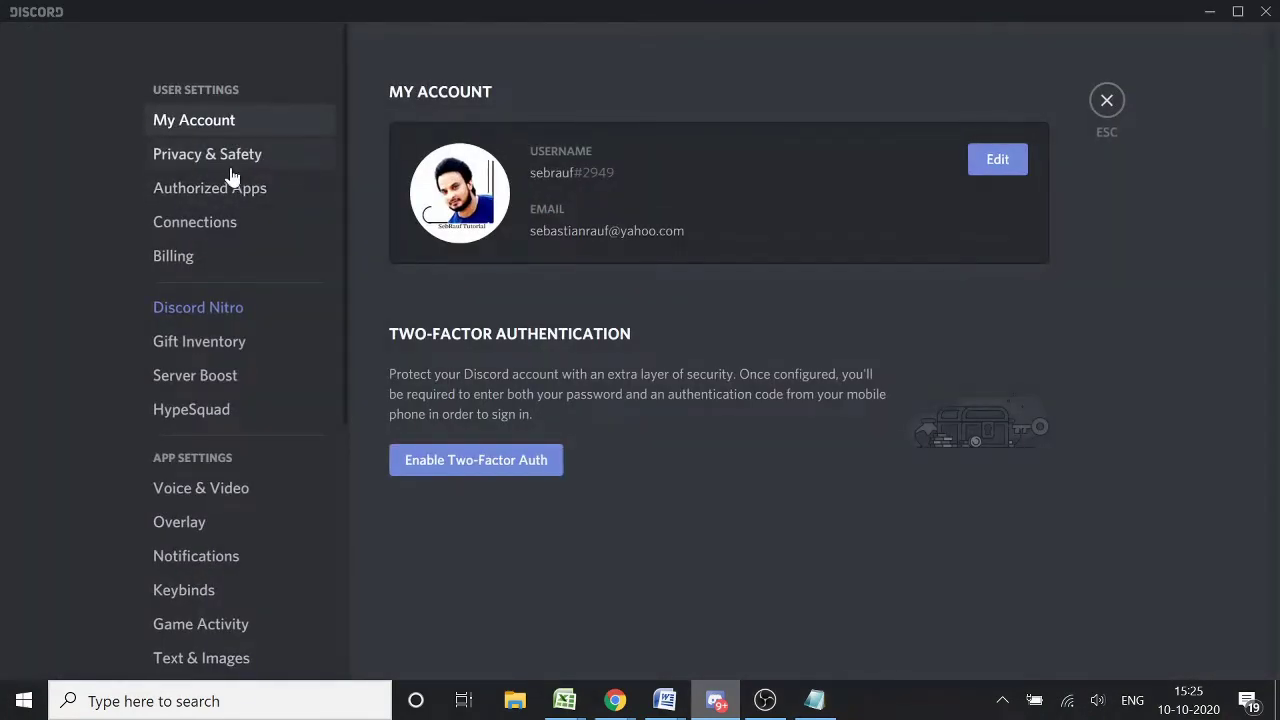
left_click(208, 627)
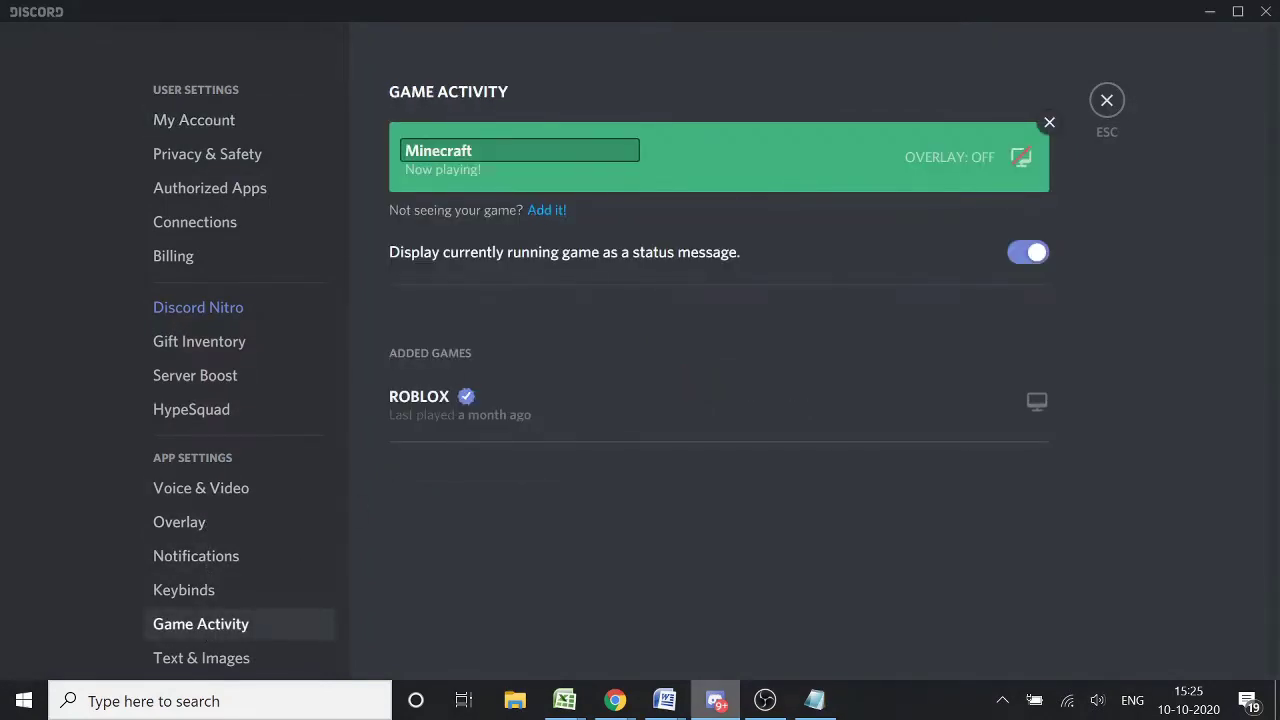
left_click_drag(472, 150, 357, 160)
type("PUBG")
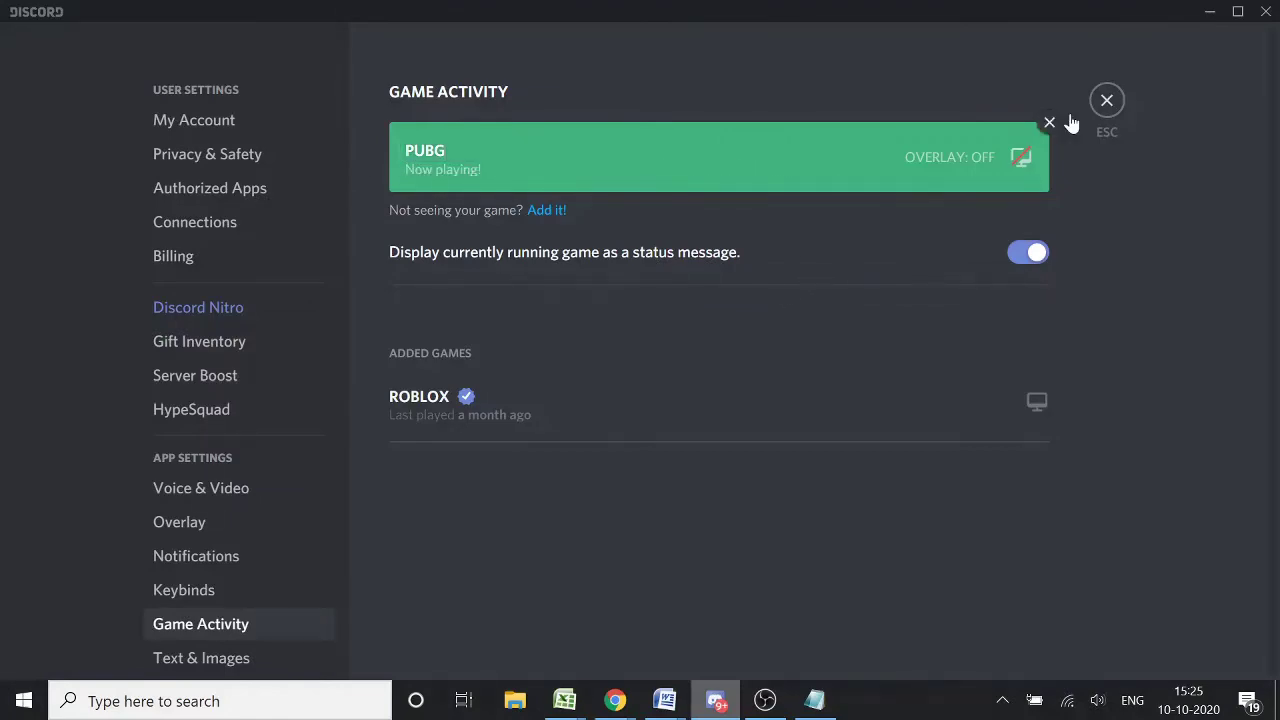
left_click(1106, 101)
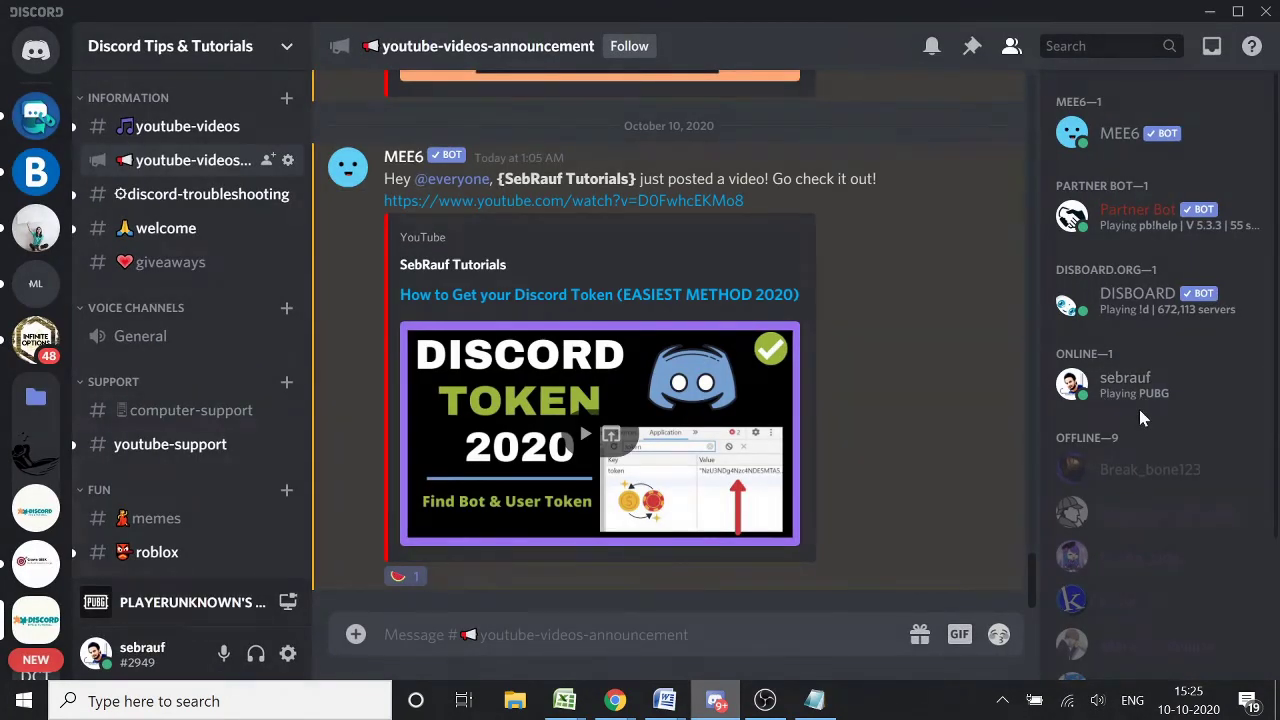